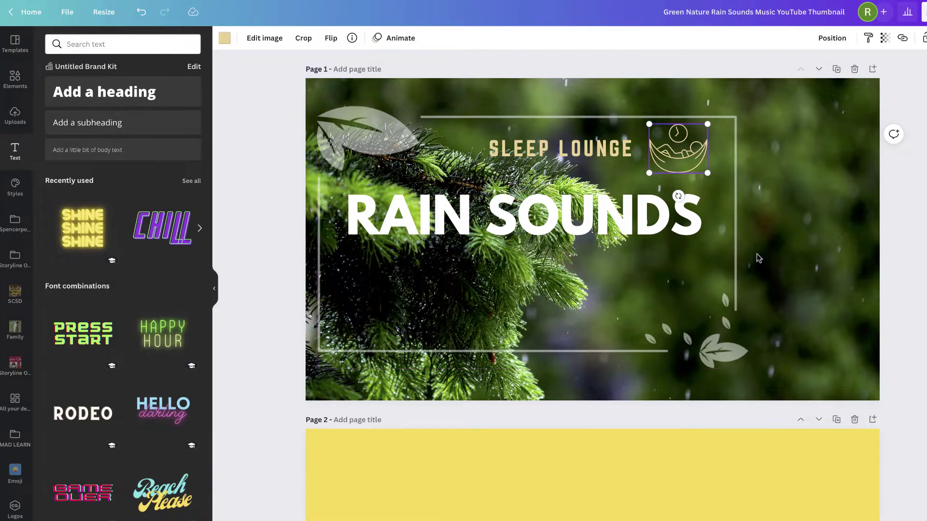
- Select the RAIN SOUNDS heading on page 1 and duplicate it with Ctrl+D
double_click(420, 218)
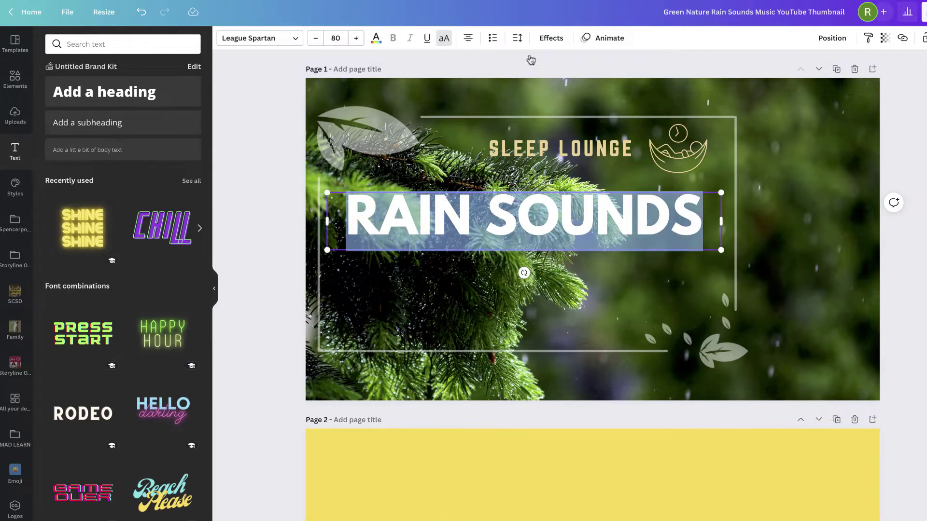
left_click(551, 38)
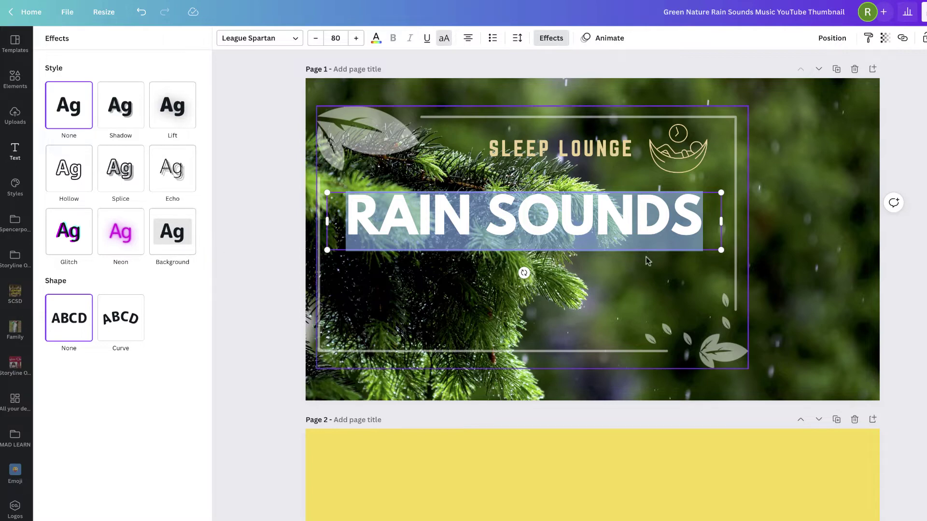
key("Escape")
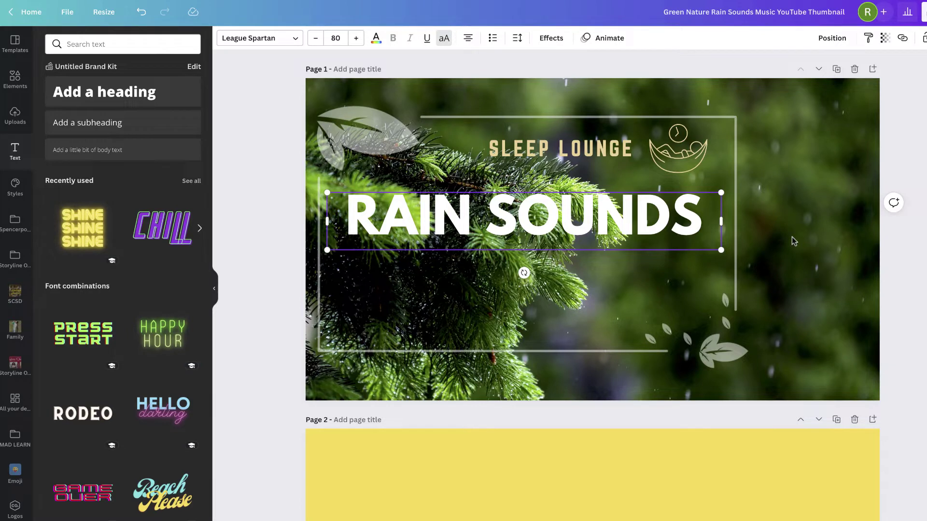
key("ctrl+d")
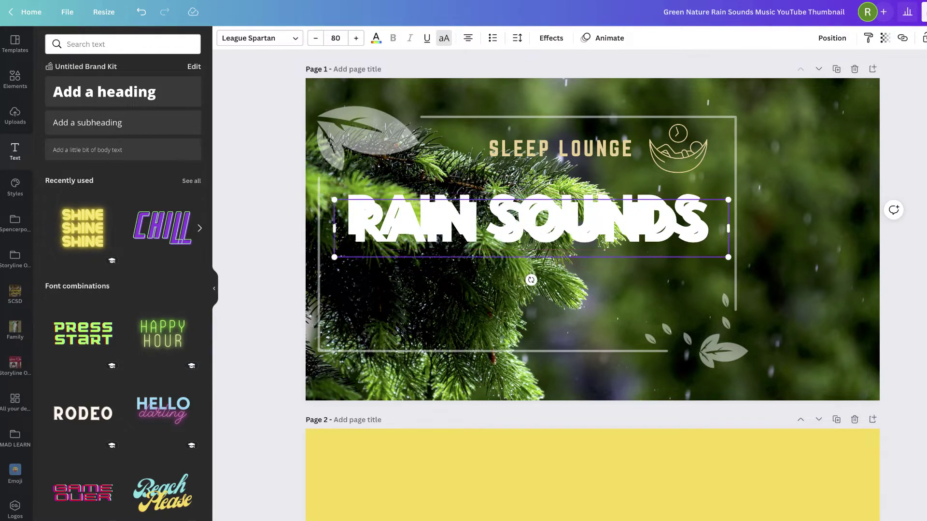
left_click_drag(541, 233, 558, 493)
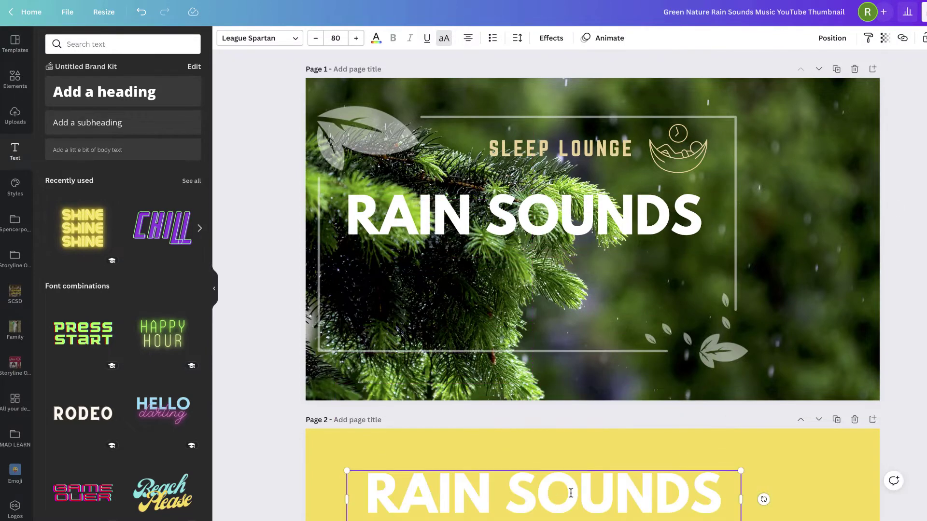
scroll(570, 493, "down", 3)
scroll(570, 493, "down", 3)
left_click_drag(514, 274, 558, 351)
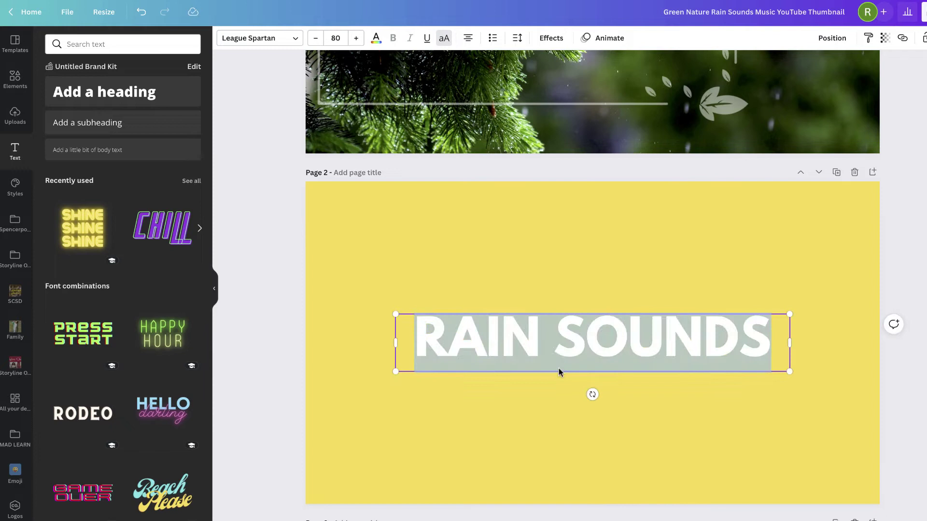
- Centre the copied RAIN SOUNDS heading on yellow page 2 and select its text
left_click(510, 412)
double_click(473, 353)
- Apply the Splice effect in white and set the heading's text colour to black
left_click(551, 38)
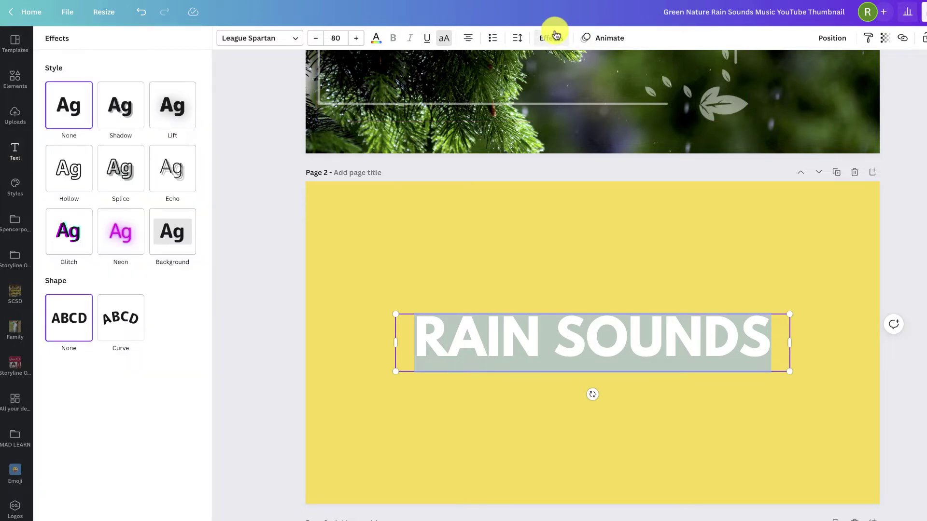
left_click(122, 170)
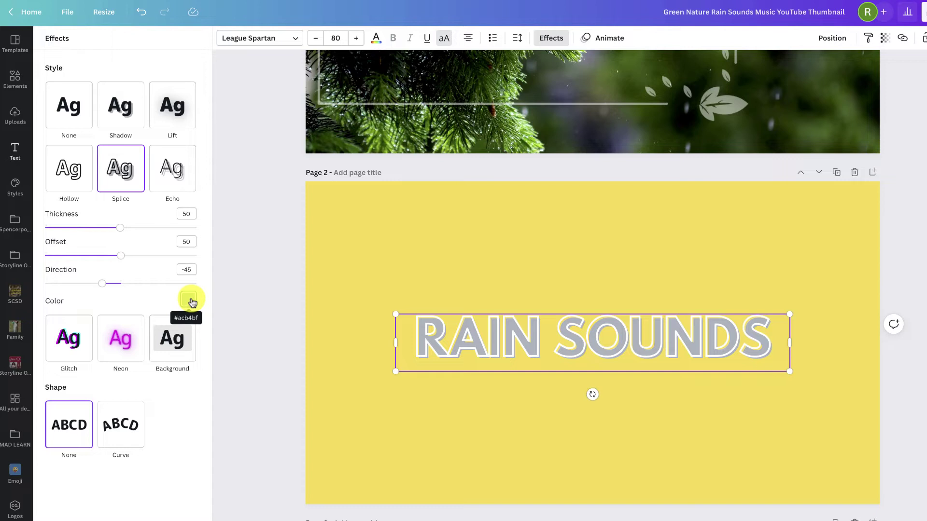
left_click(189, 300)
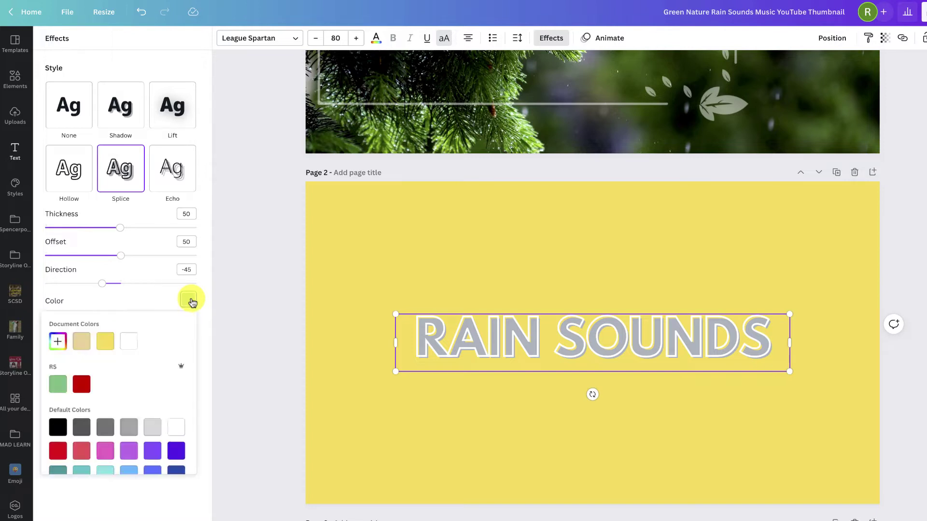
left_click(129, 343)
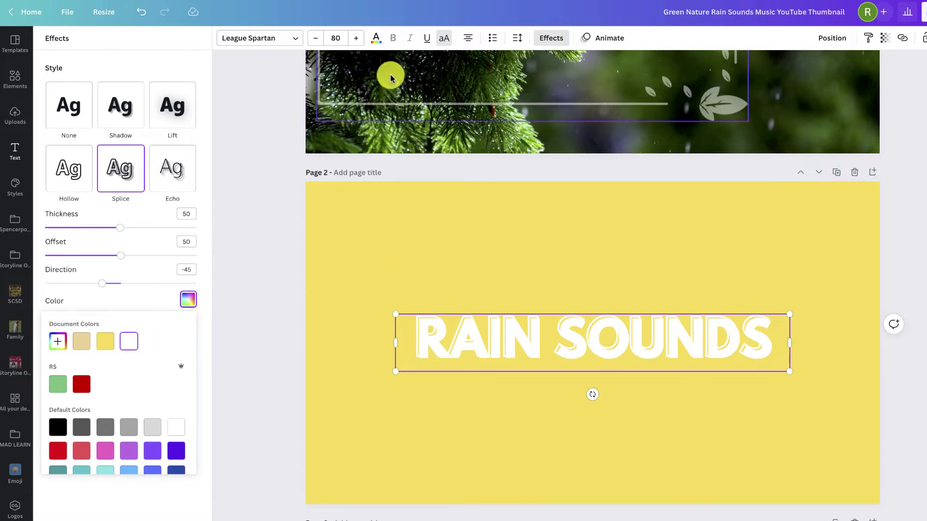
left_click(376, 38)
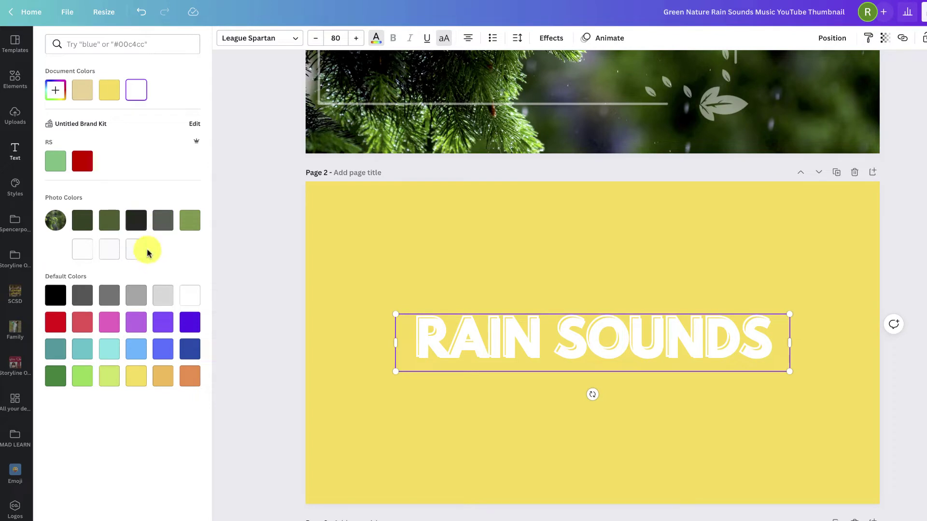
left_click(55, 294)
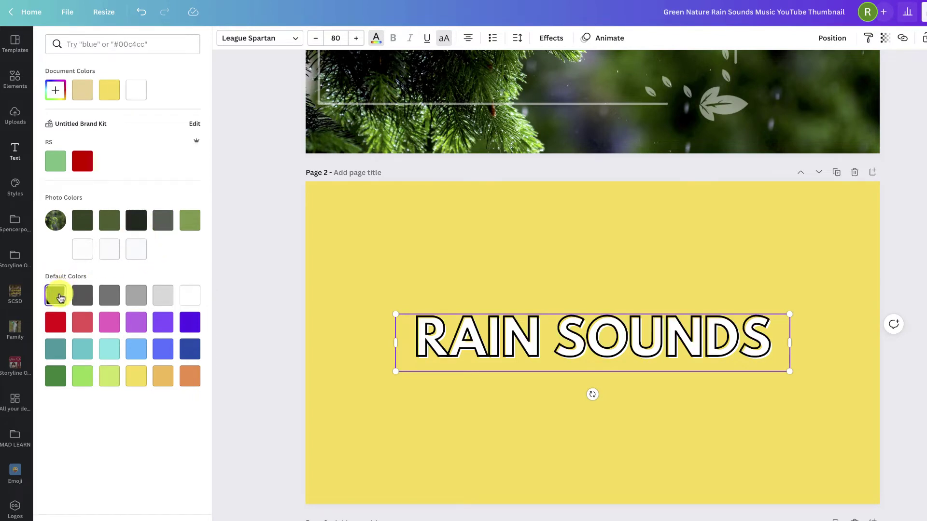
- Nudge the outlined heading higher on page 2 and reselect all its text
left_click(456, 243)
left_click_drag(494, 331, 494, 293)
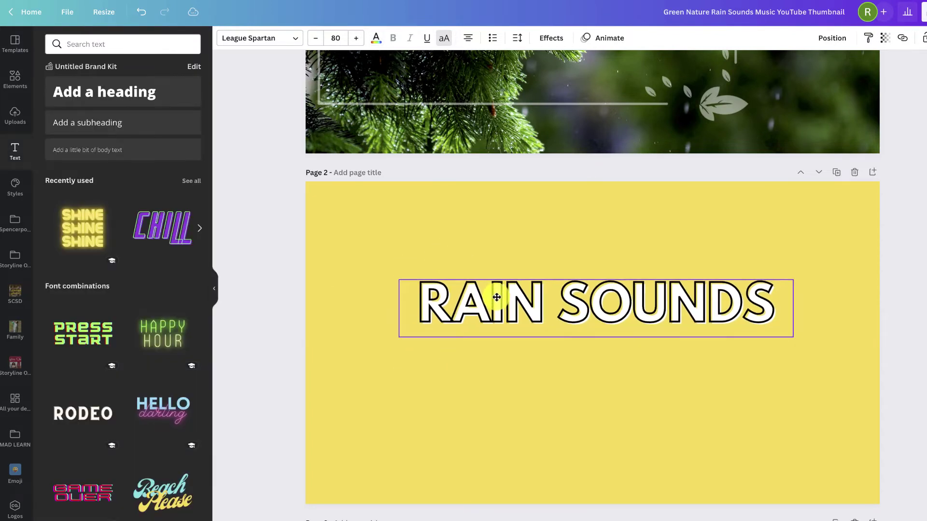
left_click(485, 363)
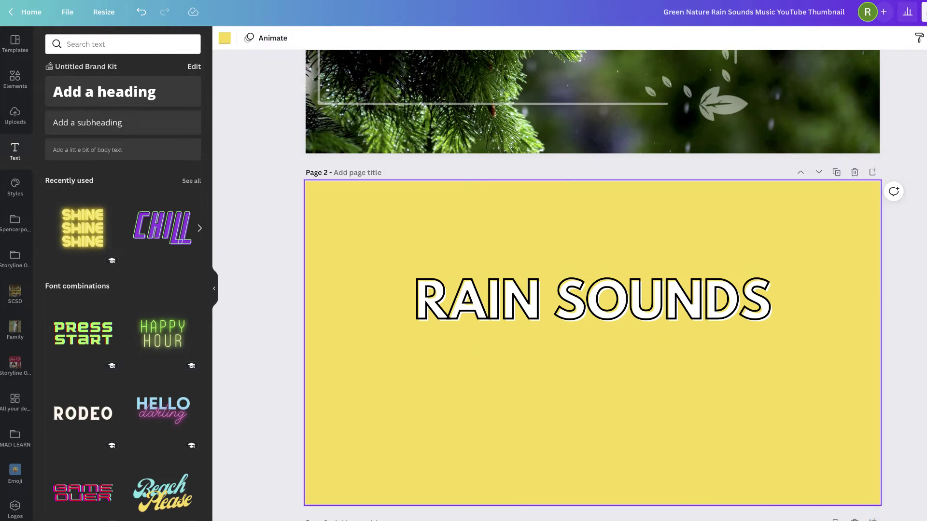
scroll(684, 387, "up", 3)
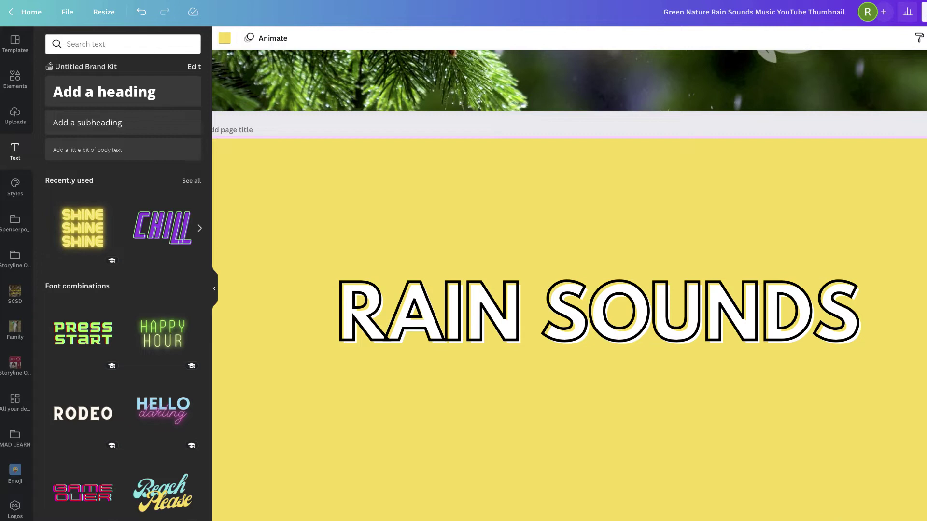
scroll(579, 327, "down", 4)
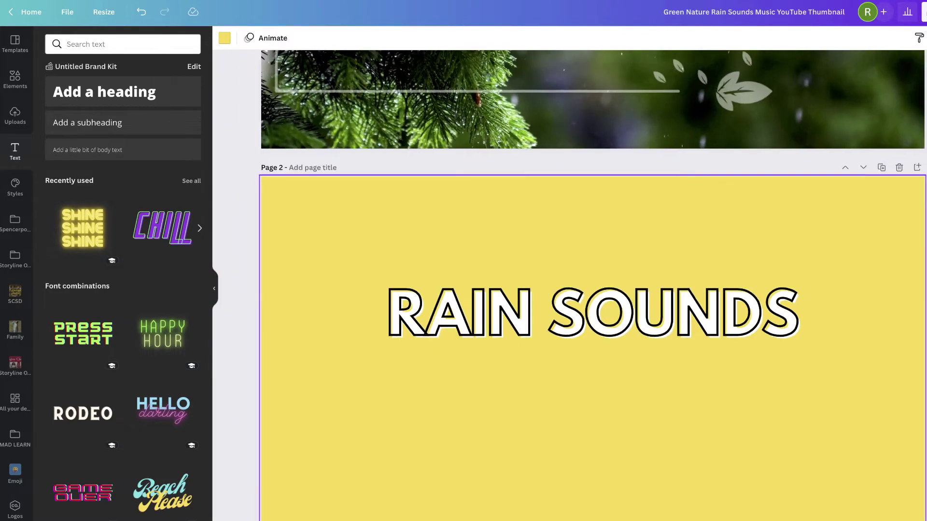
left_click(596, 314)
double_click(533, 292)
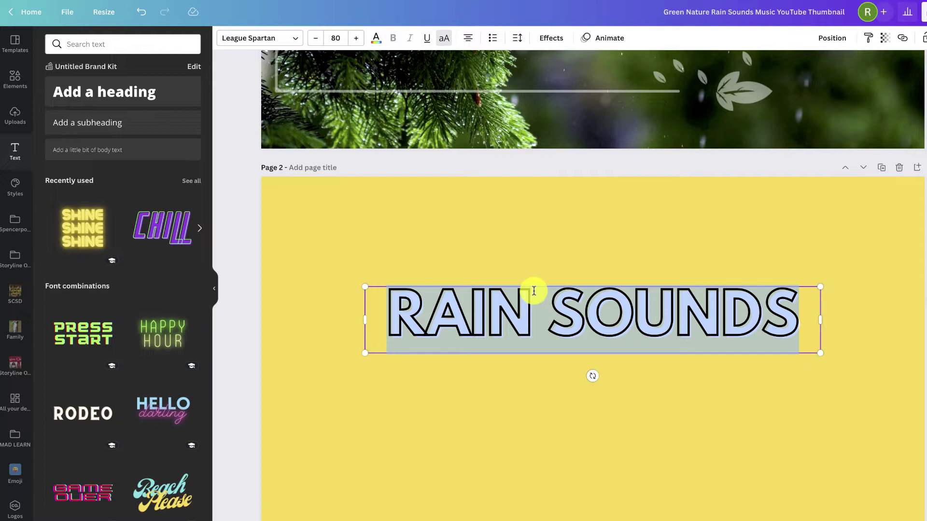
- Set the Splice direction to 0 and lower the offset to 20
left_click(552, 38)
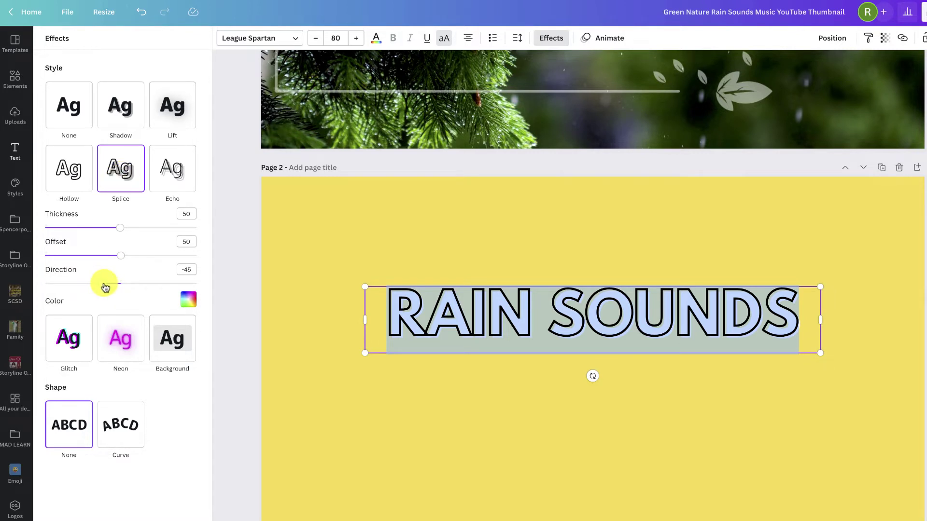
left_click_drag(105, 287, 121, 289)
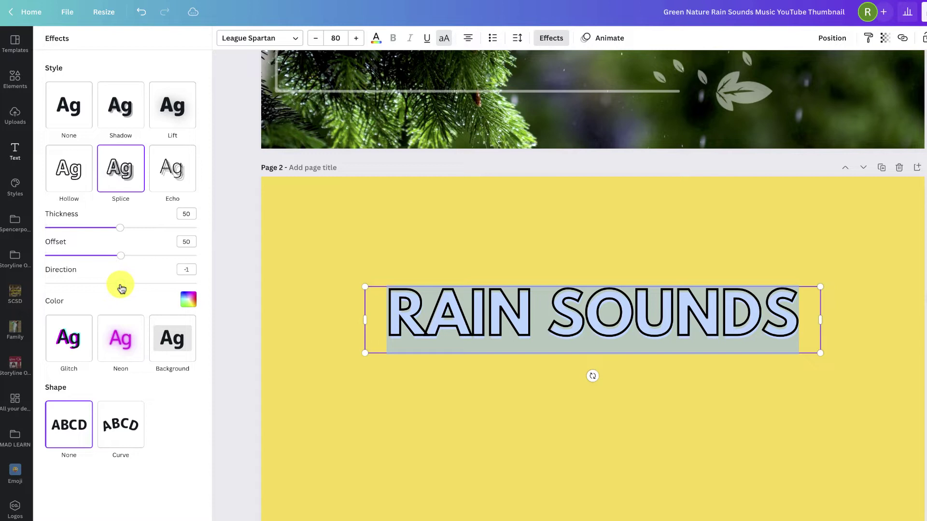
left_click(487, 344)
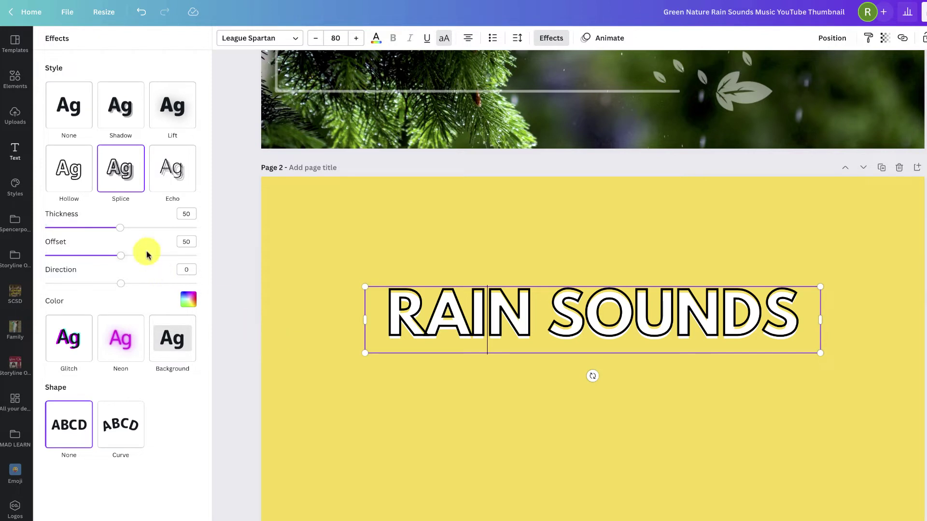
left_click_drag(121, 255, 81, 260)
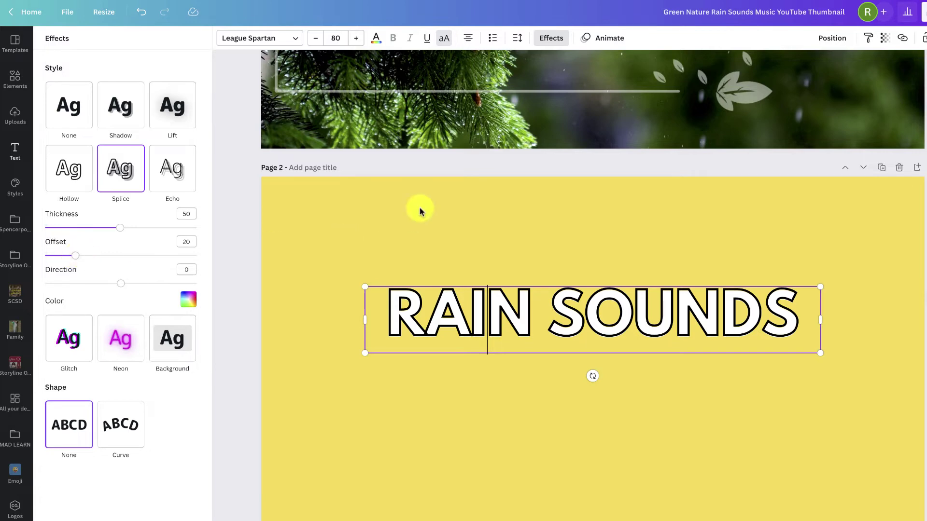
scroll(593, 319, "up", 5)
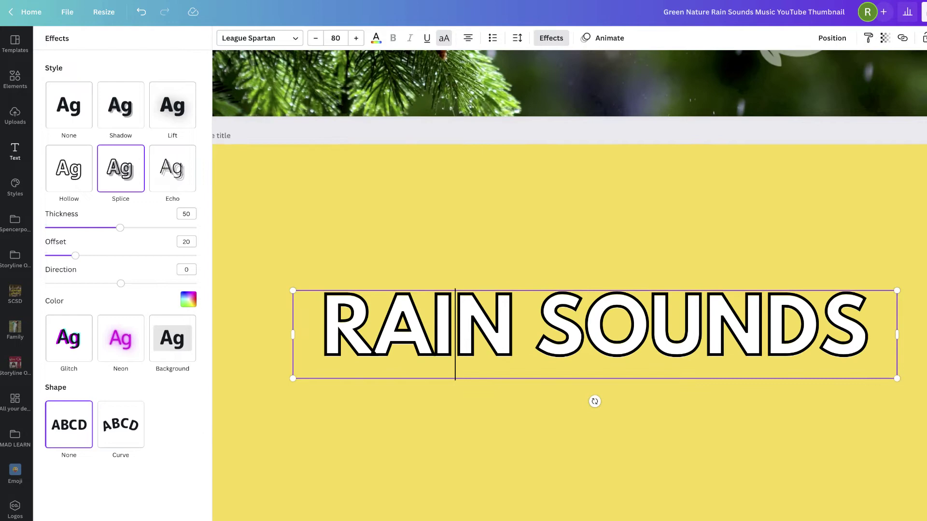
scroll(592, 319, "down", 5)
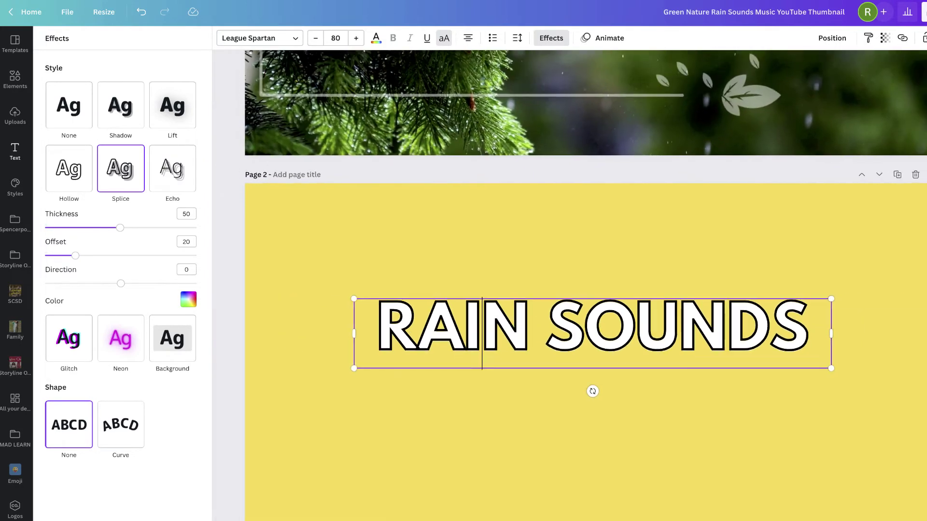
- Reselect the heading text and raise the Splice thickness to 99
left_click(625, 425)
left_click(502, 326)
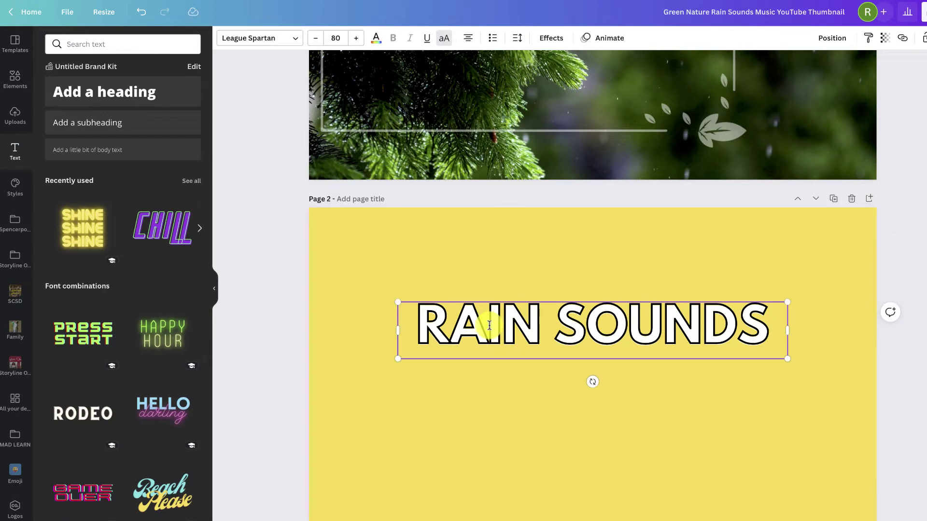
left_click(465, 374)
left_click(462, 320)
double_click(462, 320)
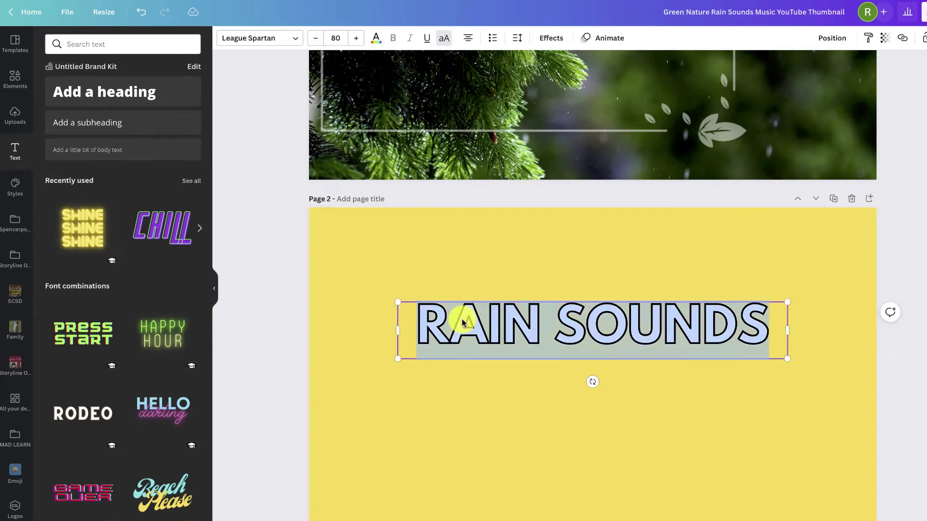
left_click(551, 38)
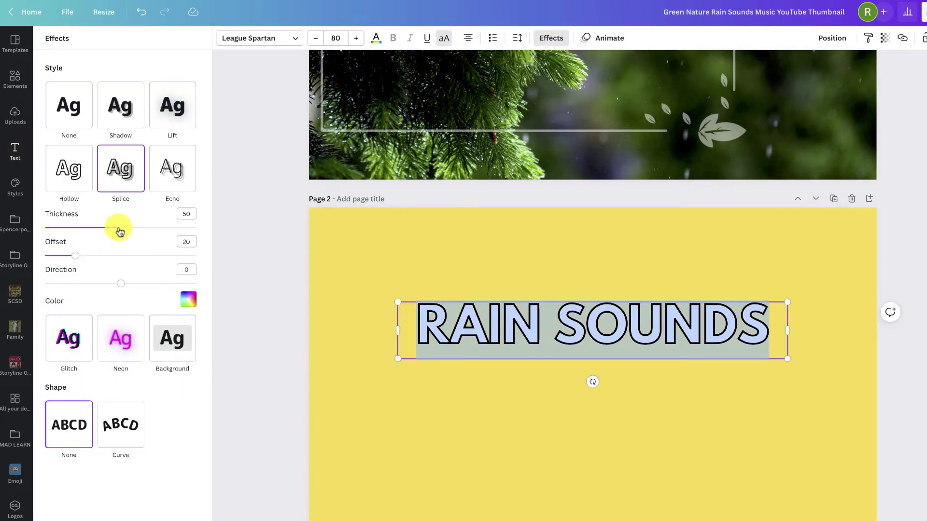
left_click_drag(121, 229, 195, 232)
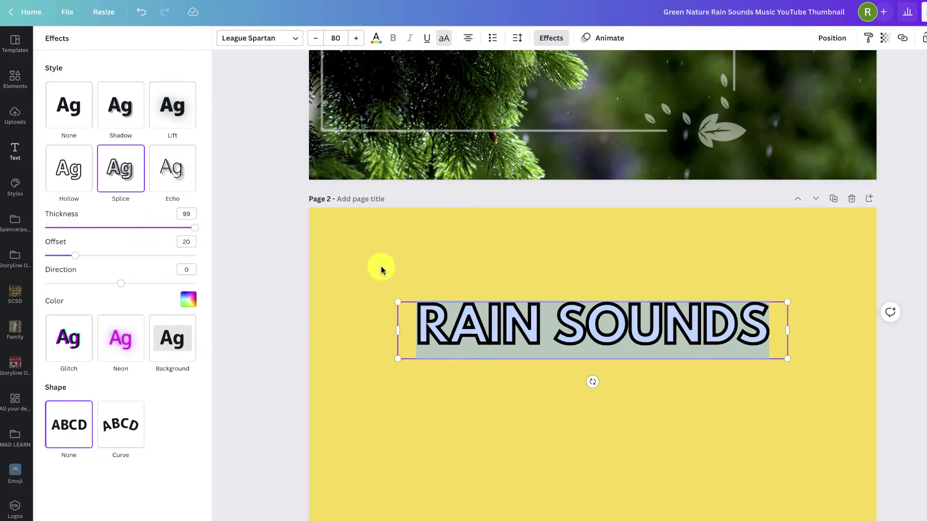
key("Escape")
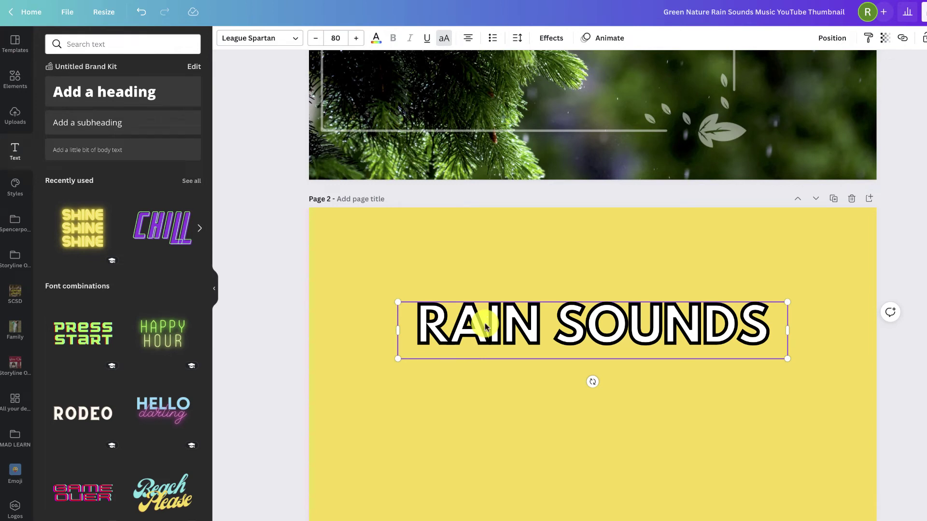
- Duplicate the outlined heading and place the copy below it
left_click(487, 267)
scroll(490, 394, "down", 1)
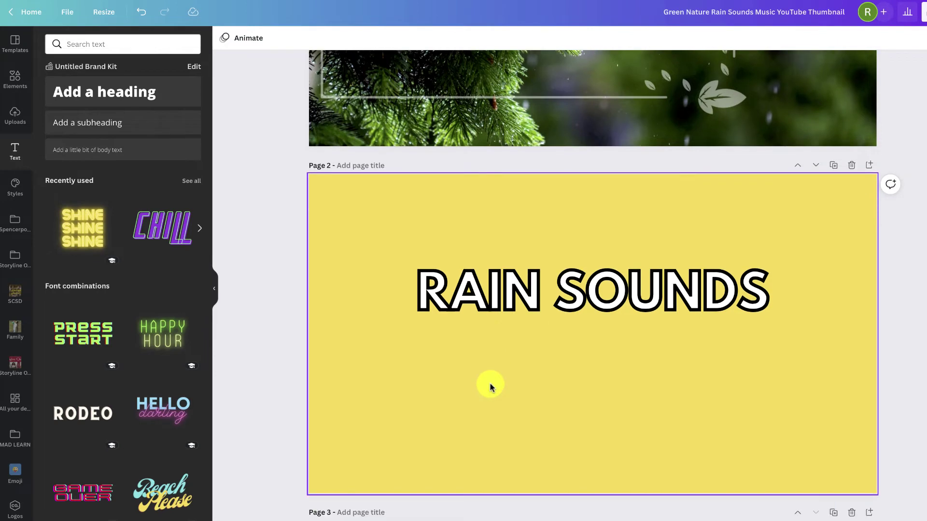
left_click(491, 289)
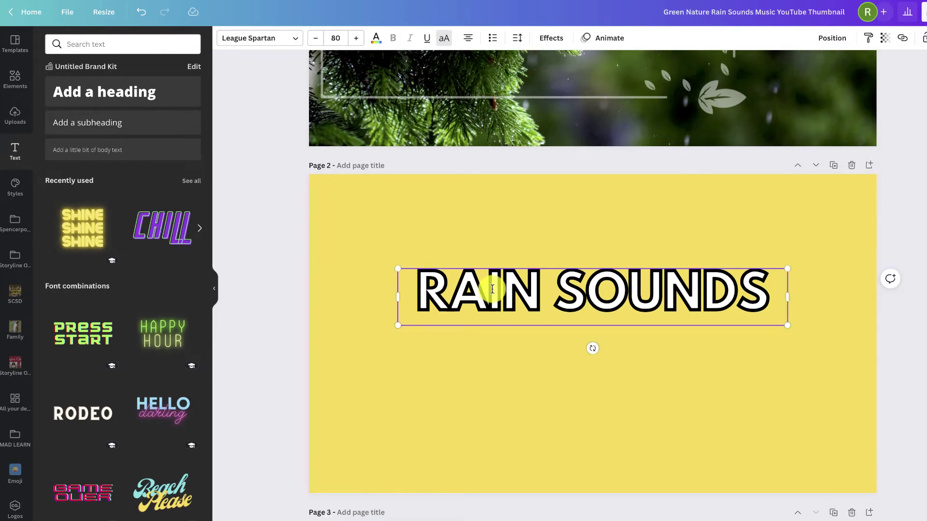
key("ctrl+d")
left_click_drag(499, 296, 497, 382)
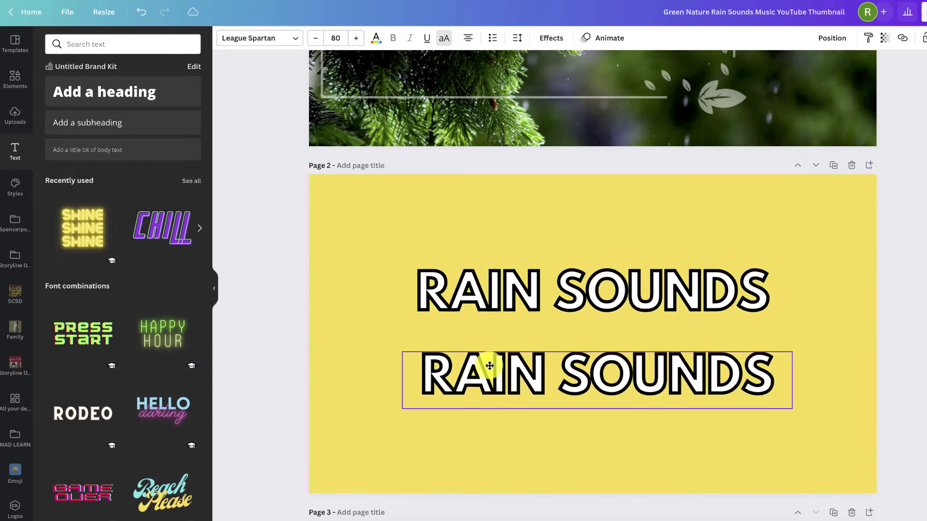
- Set the lower copy's effect to None and colour its text white
left_click(552, 38)
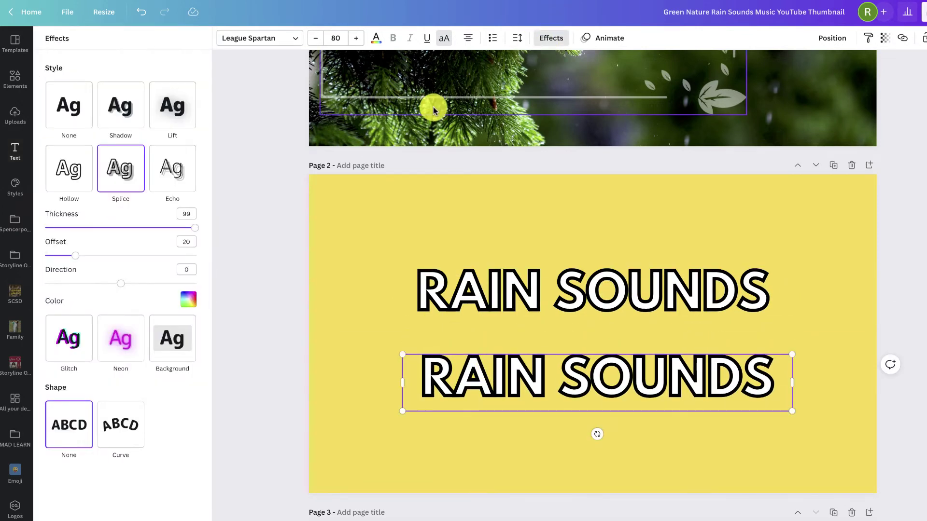
left_click(68, 105)
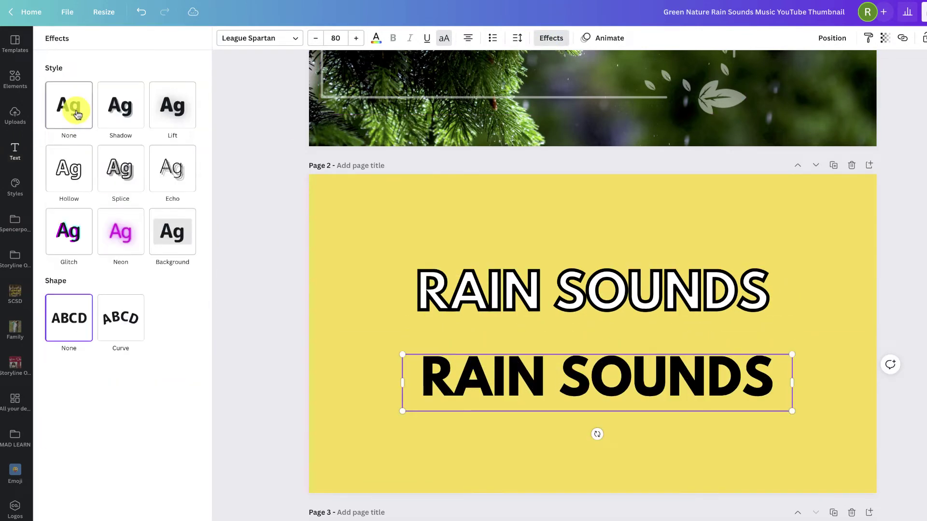
double_click(489, 393)
triple_click(489, 393)
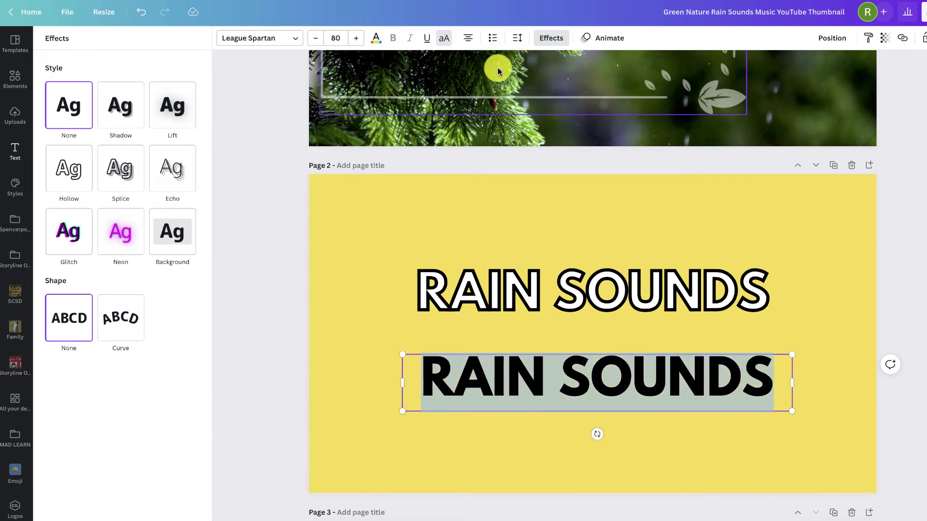
left_click(376, 38)
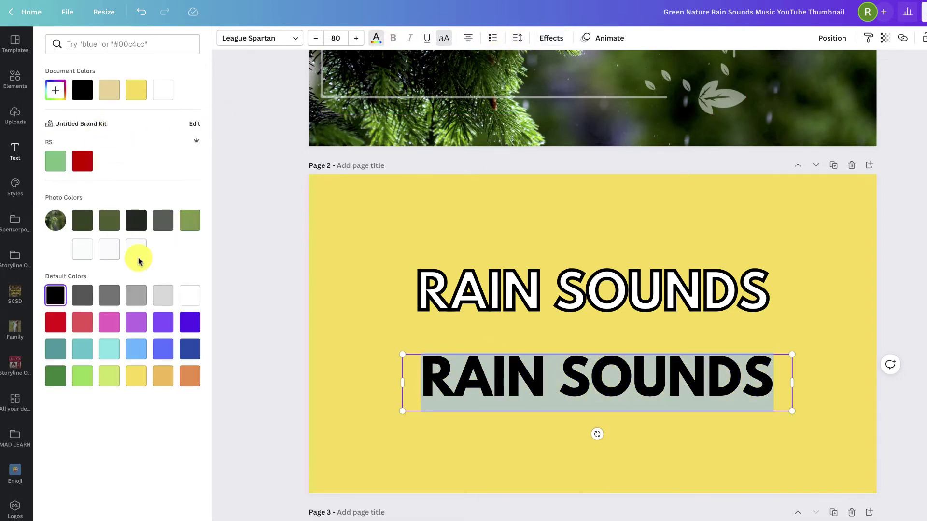
left_click(195, 300)
left_click(476, 443)
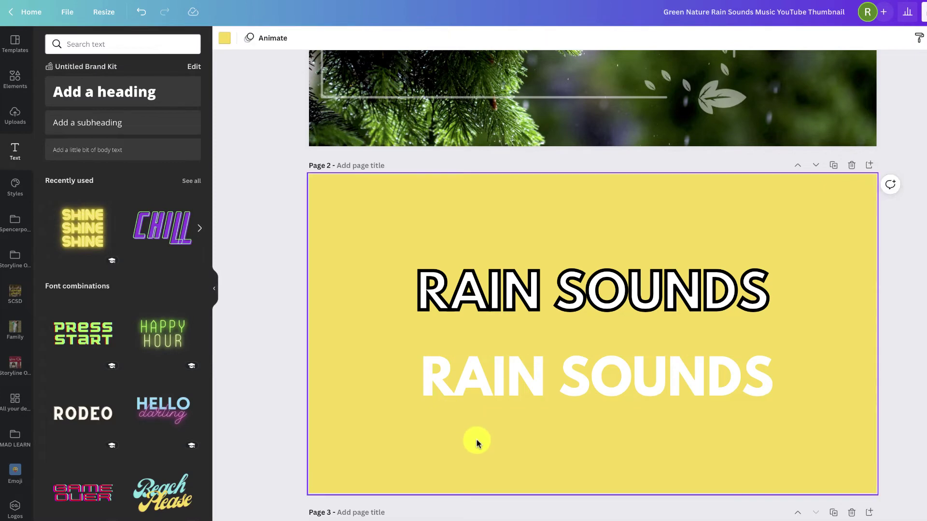
left_click(487, 379)
triple_click(488, 379)
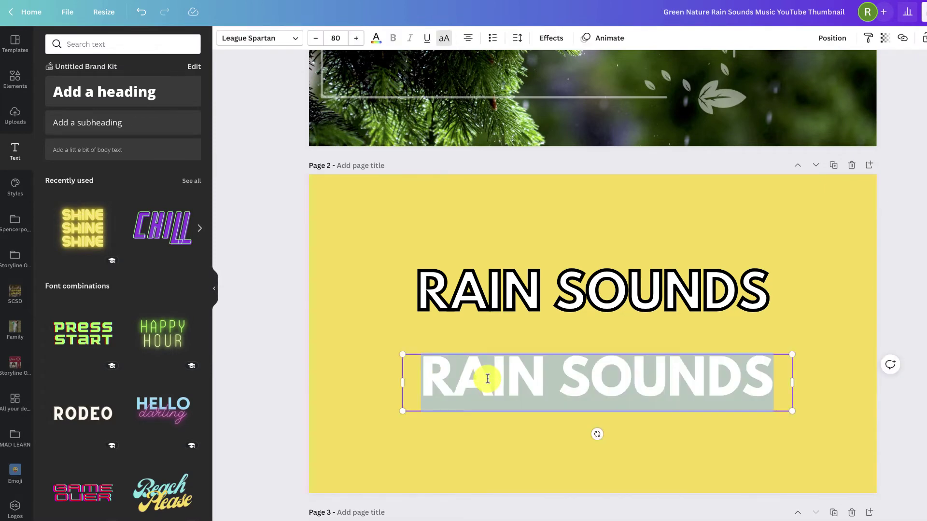
- Give the lower heading a black Shadow effect
left_click(551, 38)
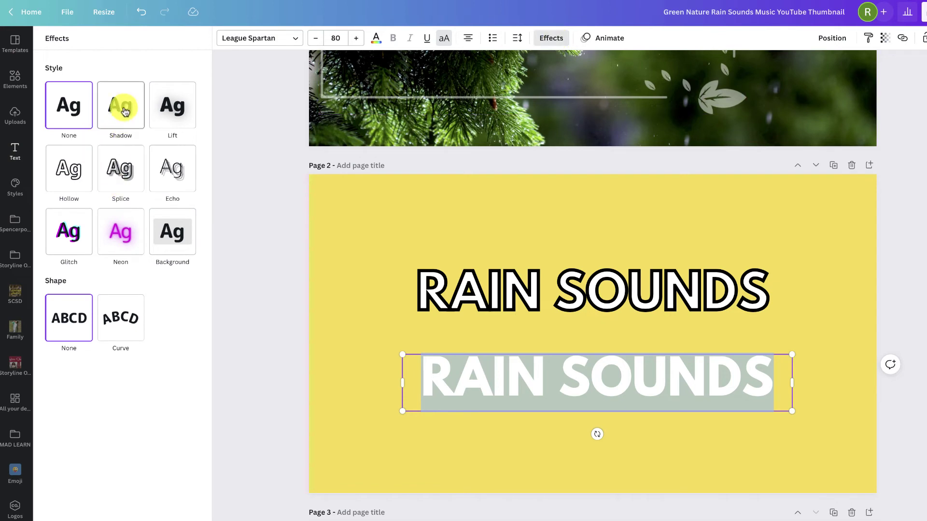
left_click(124, 111)
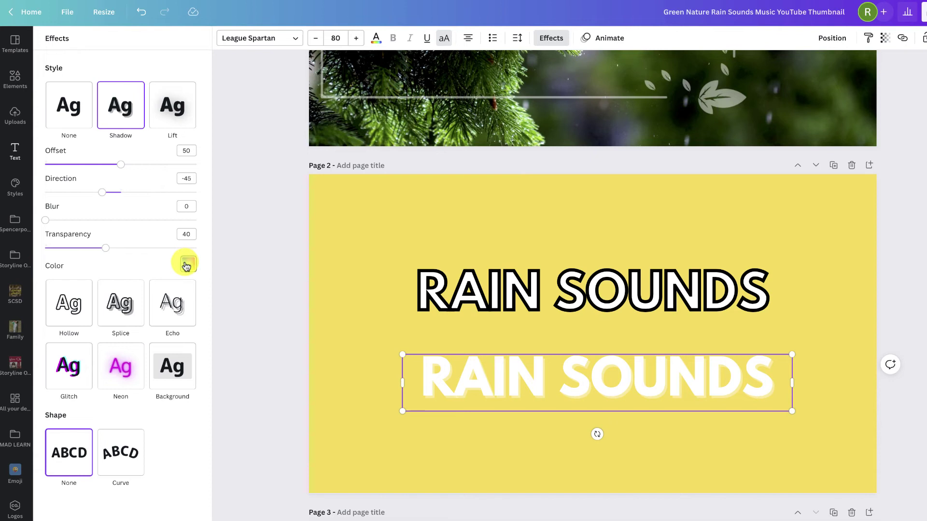
left_click(186, 266)
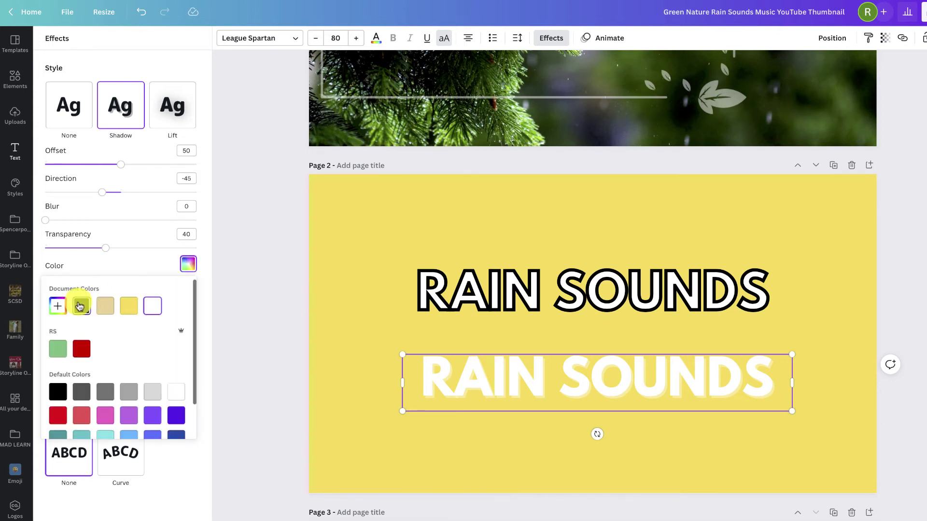
left_click(81, 306)
left_click(358, 296)
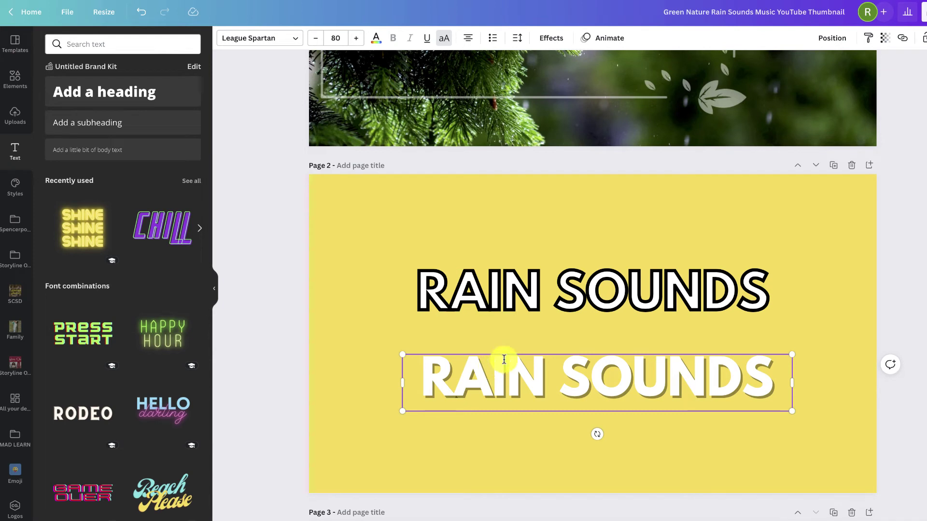
- Reselect the lower heading and raise the shadow's Transparency slider
double_click(518, 364)
left_click(551, 38)
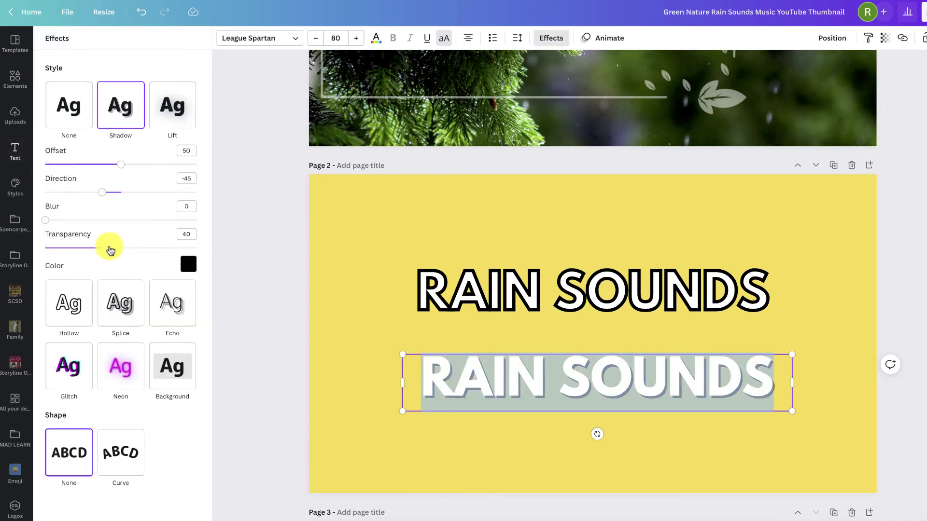
left_click_drag(107, 251, 194, 253)
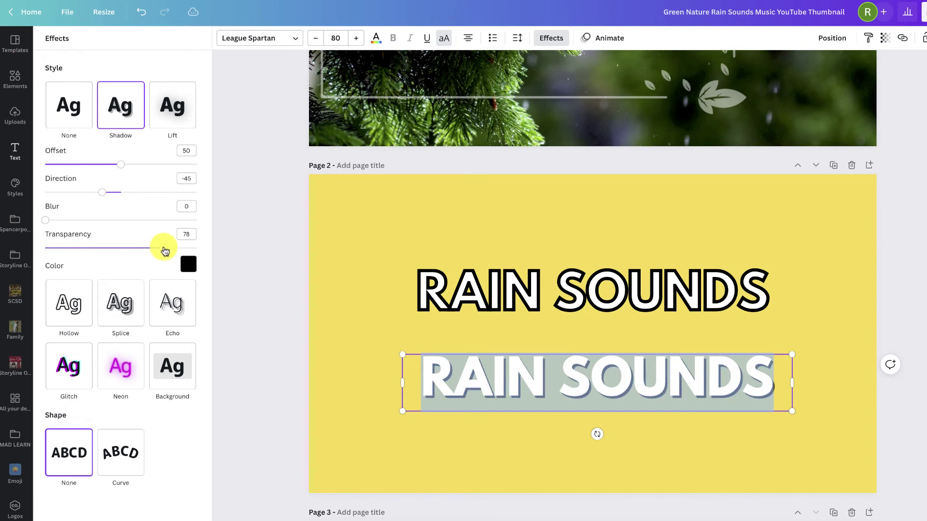
- Reselect the lower heading and change its shadow direction so it falls beneath the letters
left_click(380, 239)
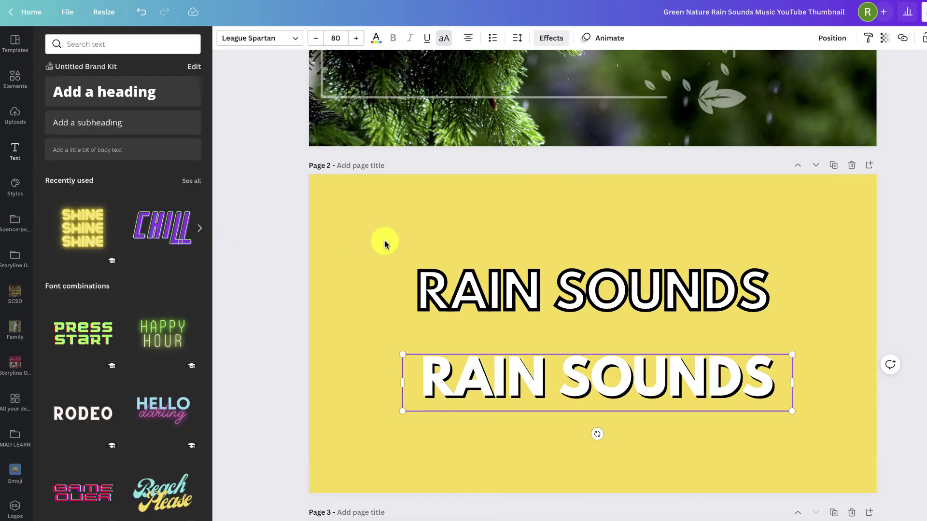
left_click(438, 436)
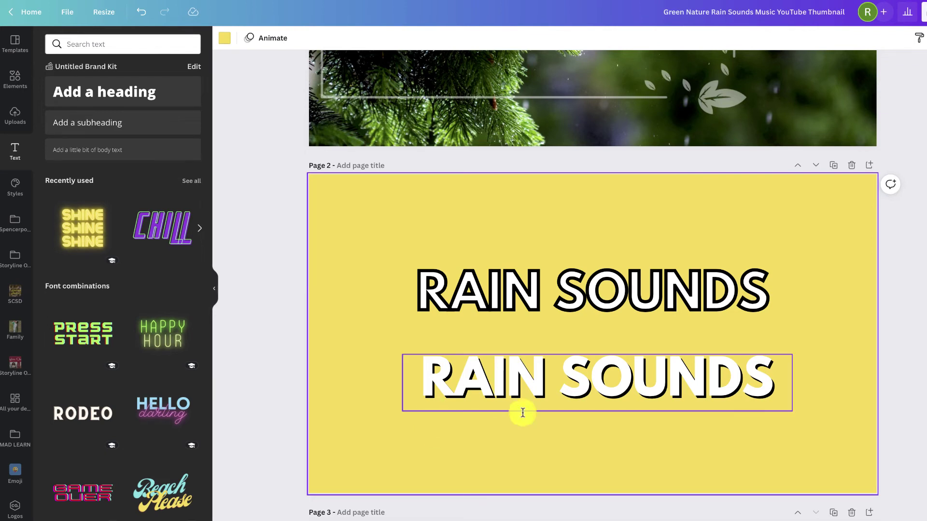
double_click(482, 369)
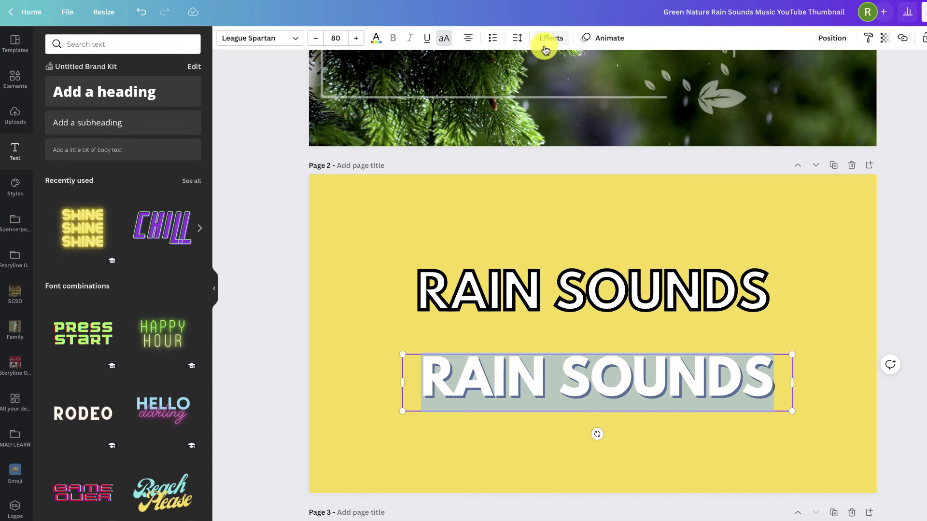
left_click(551, 38)
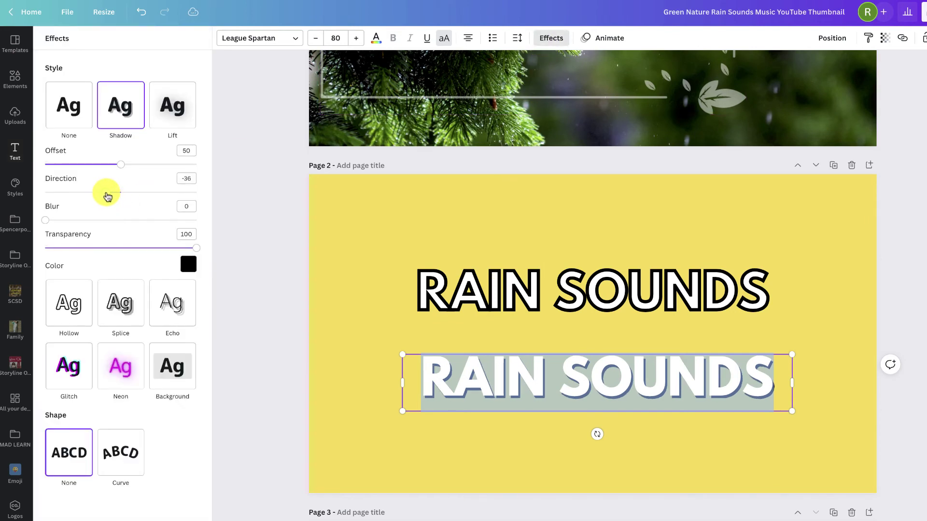
mouse_move(107, 194)
left_mouse_down()
mouse_move(120, 194)
mouse_move(117, 167)
mouse_move(163, 169)
left_mouse_up()
left_click(395, 227)
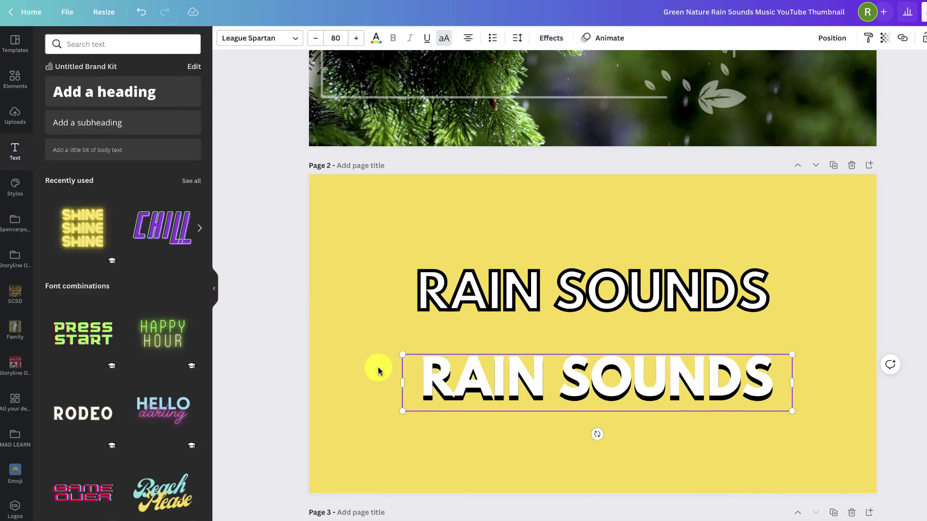